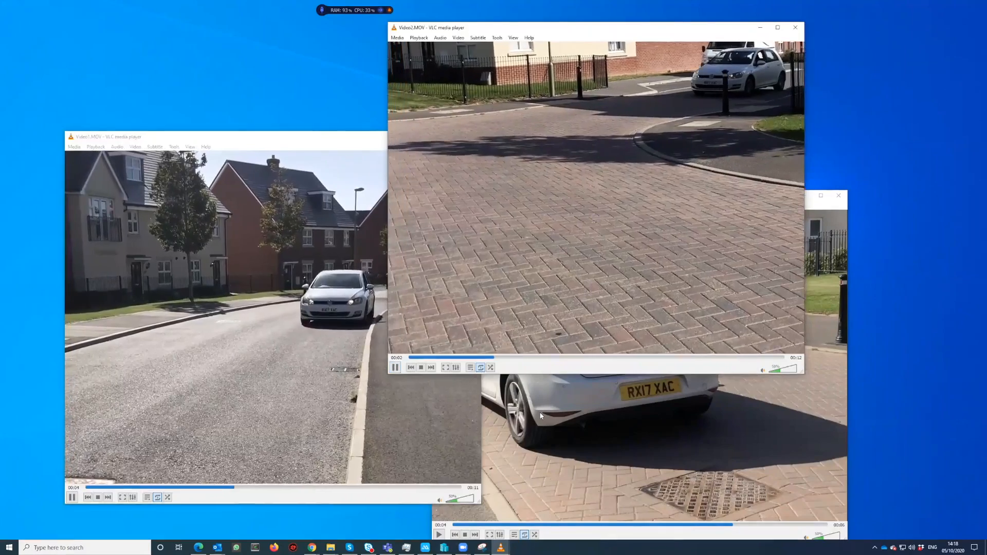
# Step: Restart playback of Video3, then pause all three traffic camera videos
pyautogui.click(440, 535)
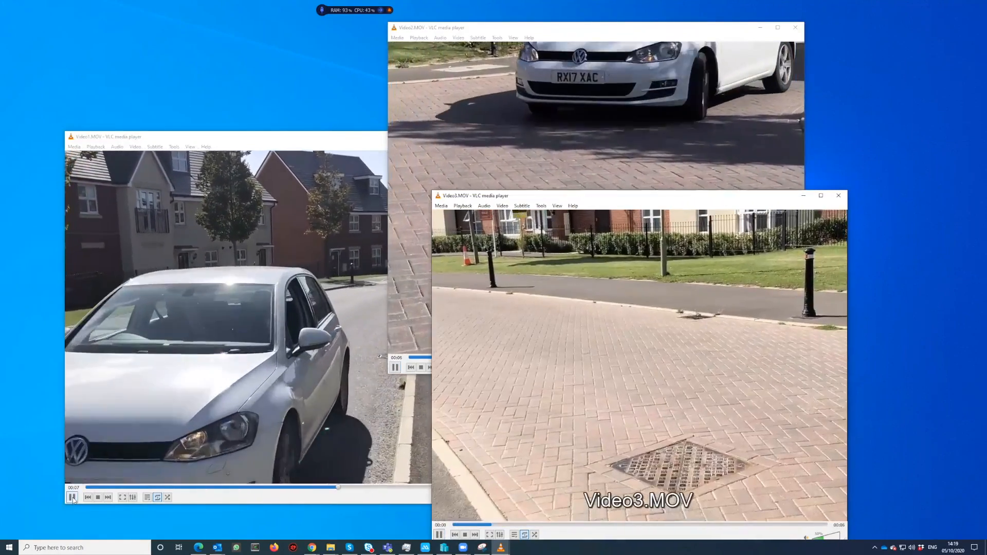
pyautogui.click(72, 498)
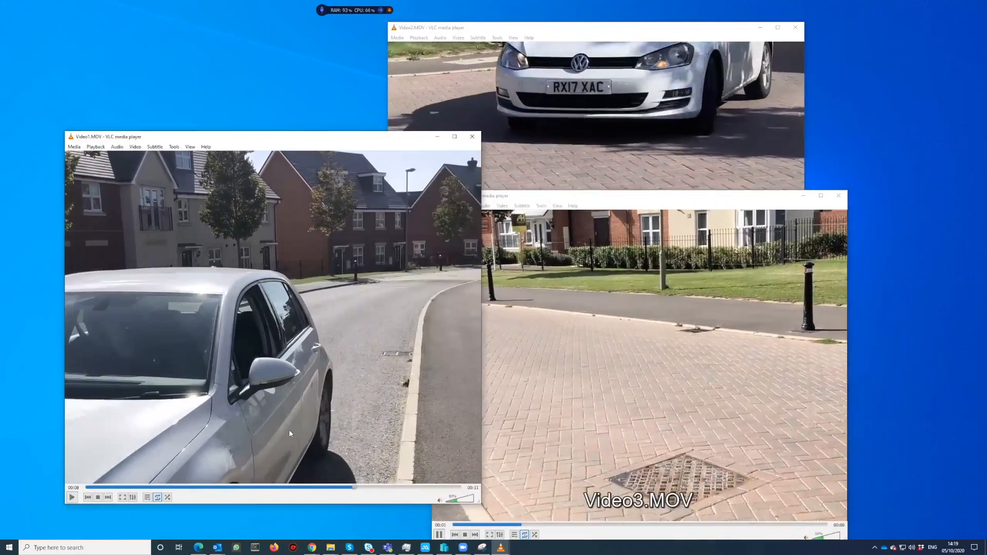
pyautogui.click(516, 413)
pyautogui.click(441, 536)
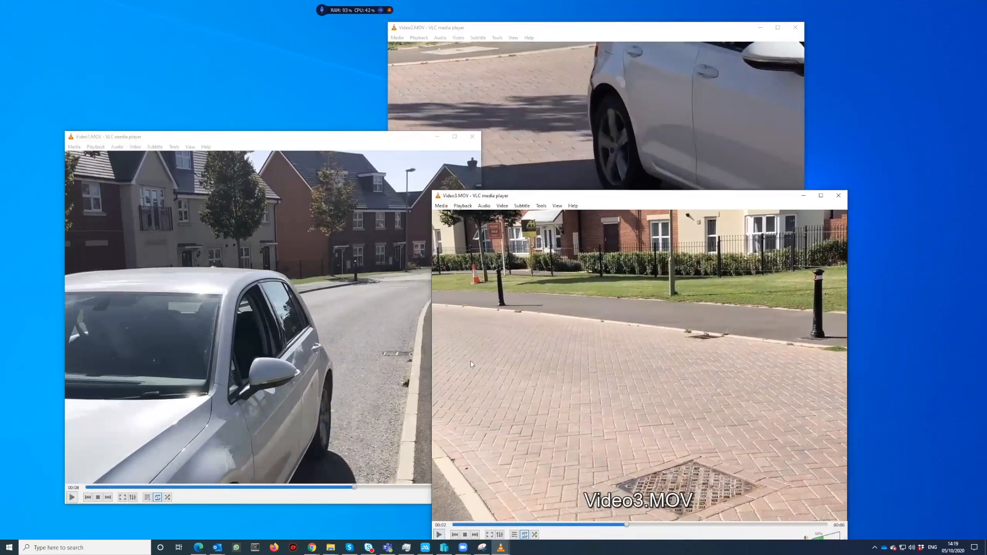
pyautogui.click(514, 149)
pyautogui.click(395, 368)
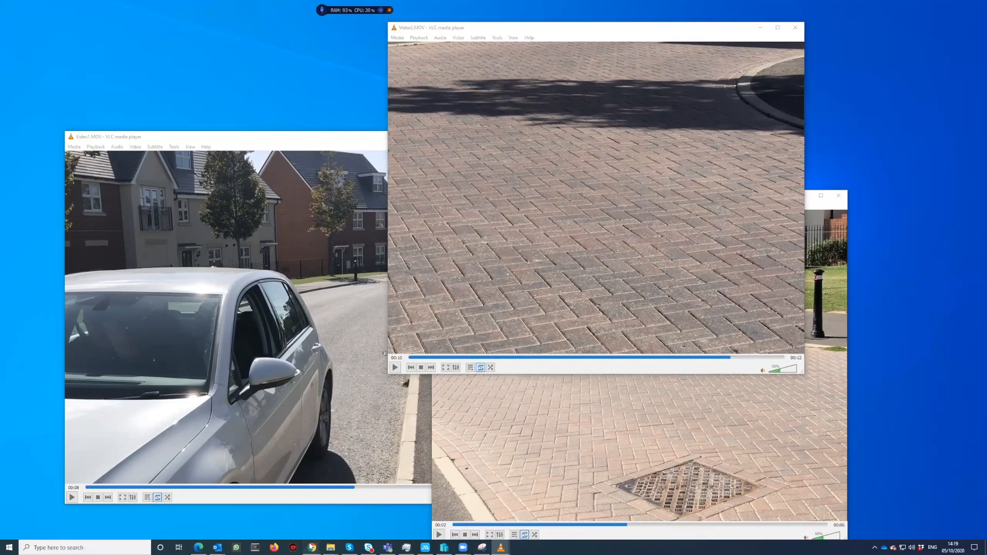
# Step: Switch to VANTIQ in Chrome and show the MotionTrackingModel system model in its Generate view
pyautogui.moveTo(312, 546)
pyautogui.click(355, 525)
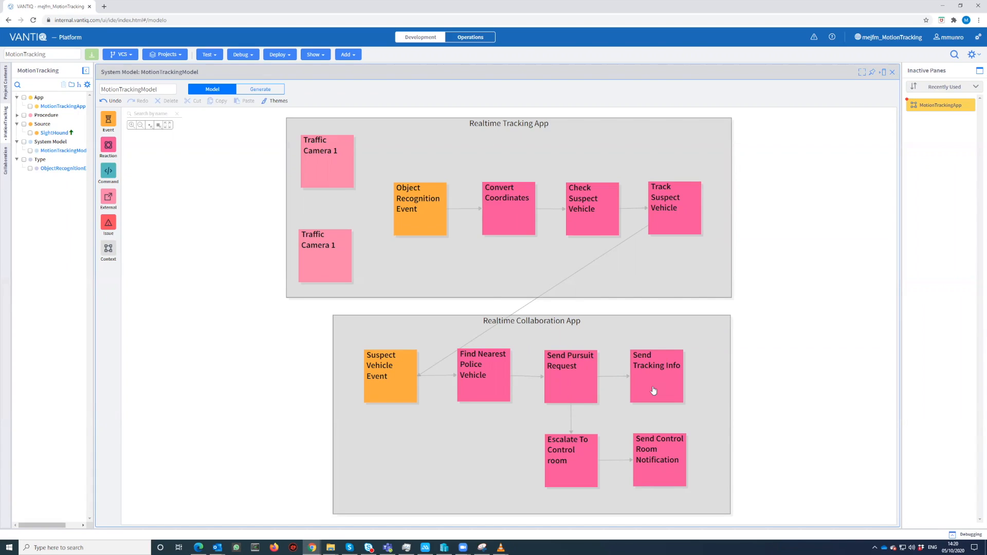
pyautogui.click(281, 90)
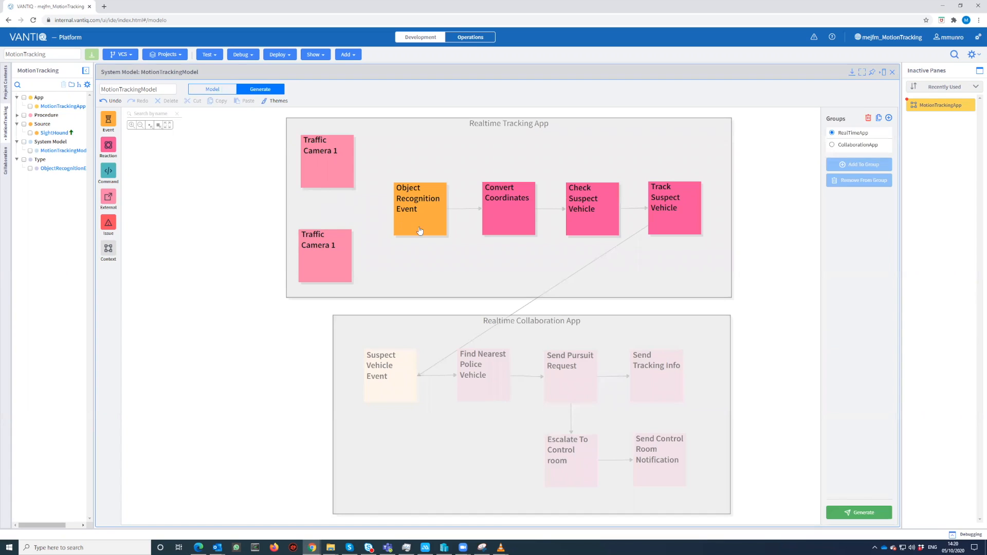
# Step: Review the reaction type and task of the Convert Coordinates and Track Suspect Vehicle reactions without changing them
pyautogui.click(508, 225)
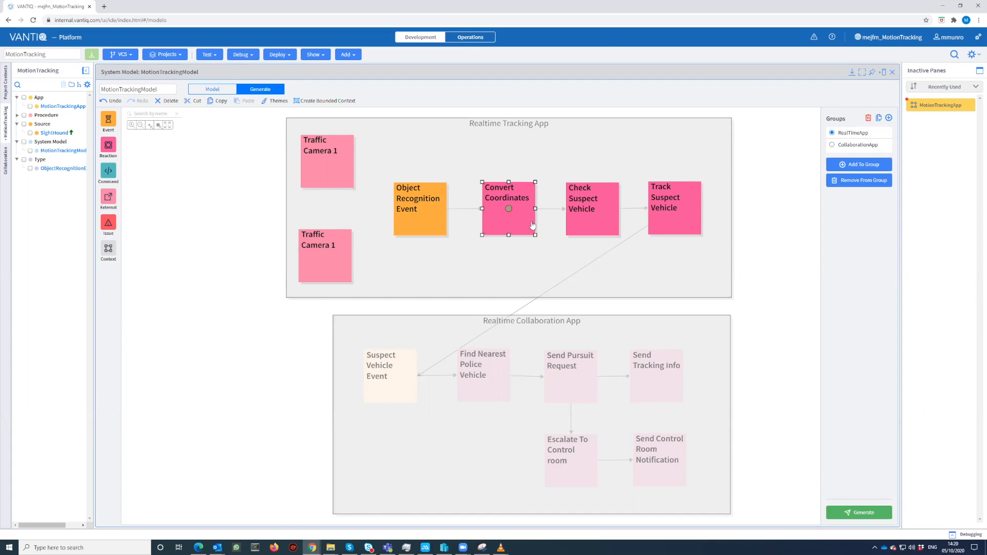
pyautogui.doubleClick(532, 225)
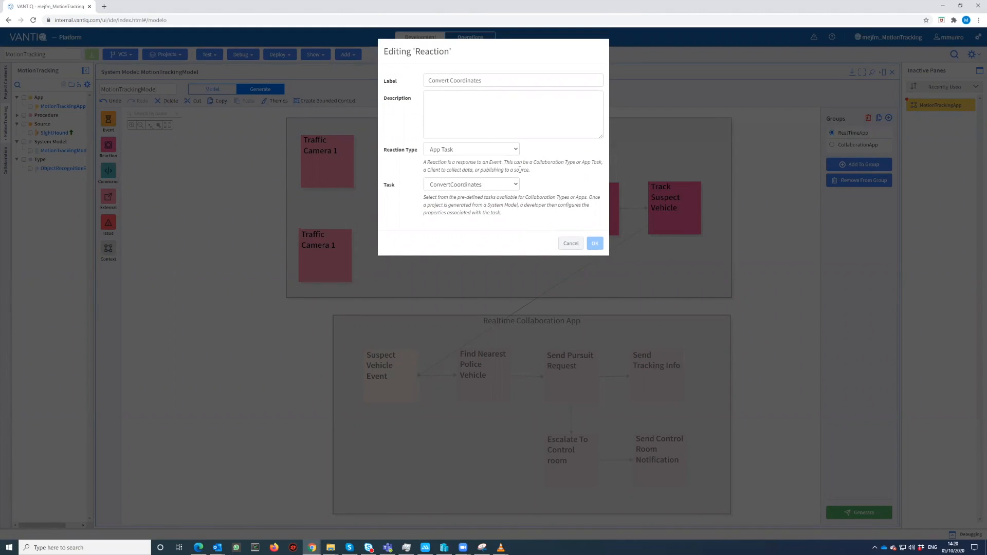
pyautogui.click(560, 244)
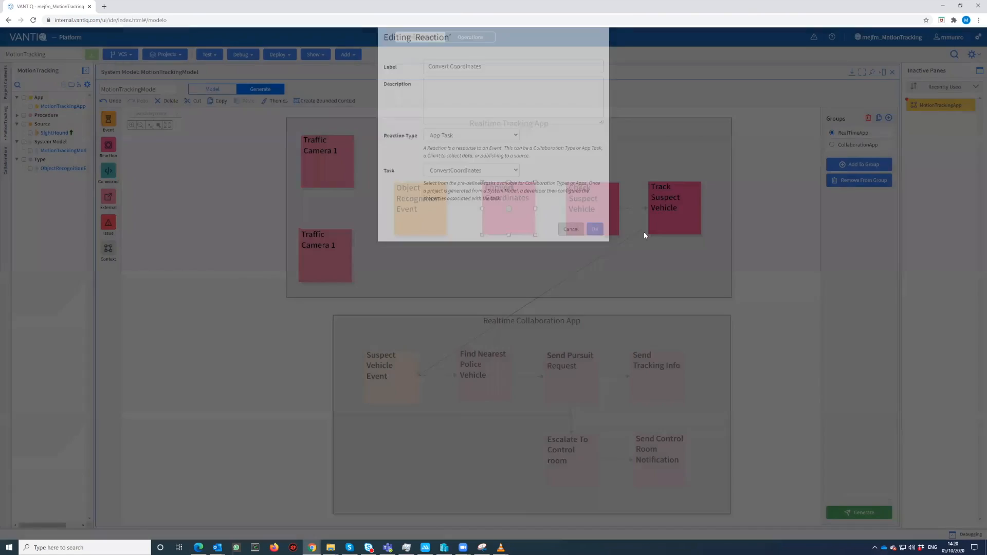
pyautogui.doubleClick(664, 228)
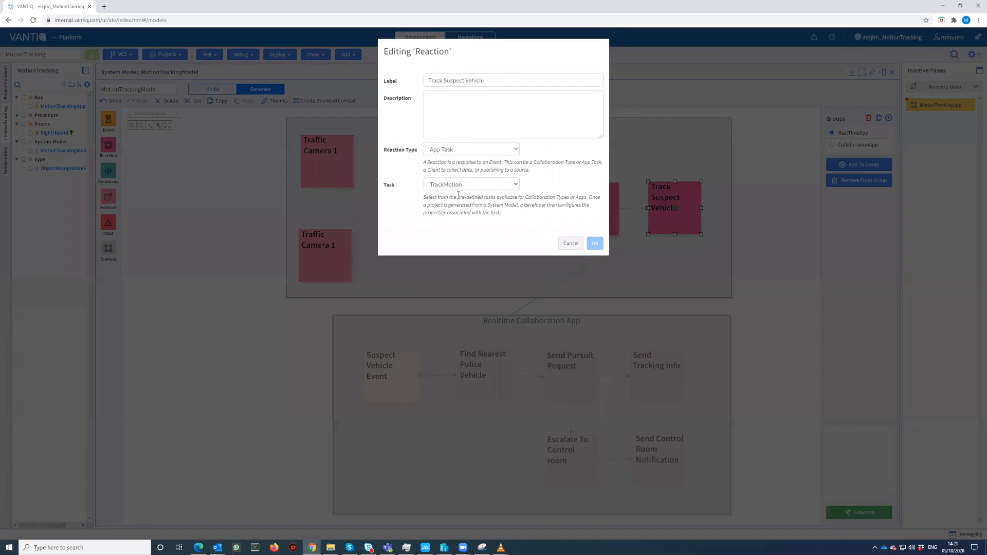
pyautogui.click(570, 245)
# Step: Open MotionTrackingApp and examine the image and converted coordinates in the calibrationKey of ConvertCamera1Coordinates
pyautogui.click(933, 107)
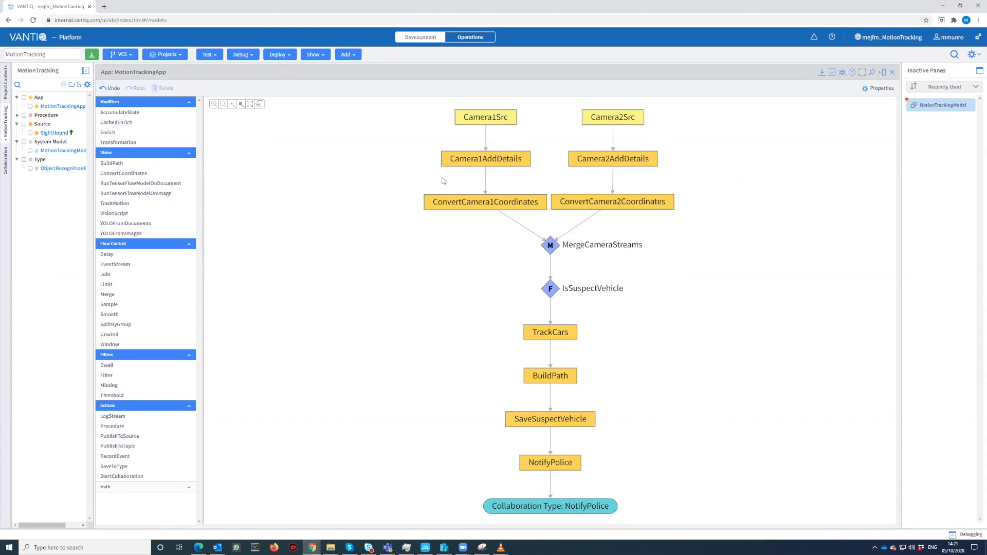
pyautogui.click(497, 205)
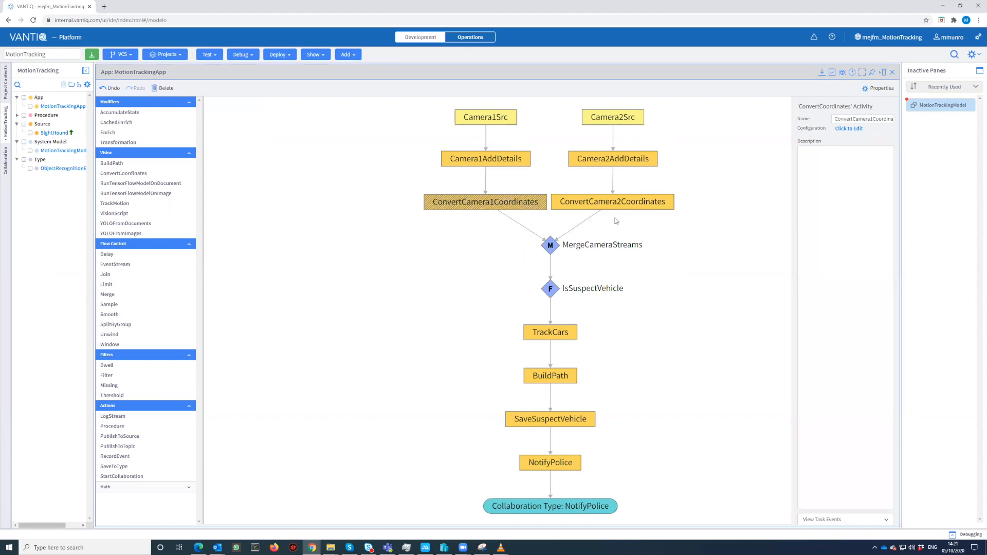
pyautogui.click(854, 129)
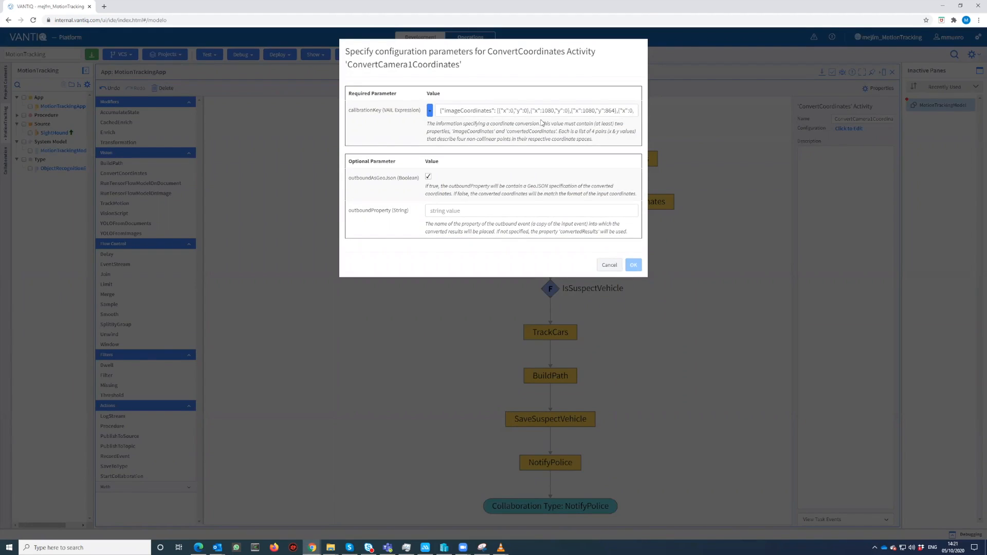
pyautogui.click(558, 110)
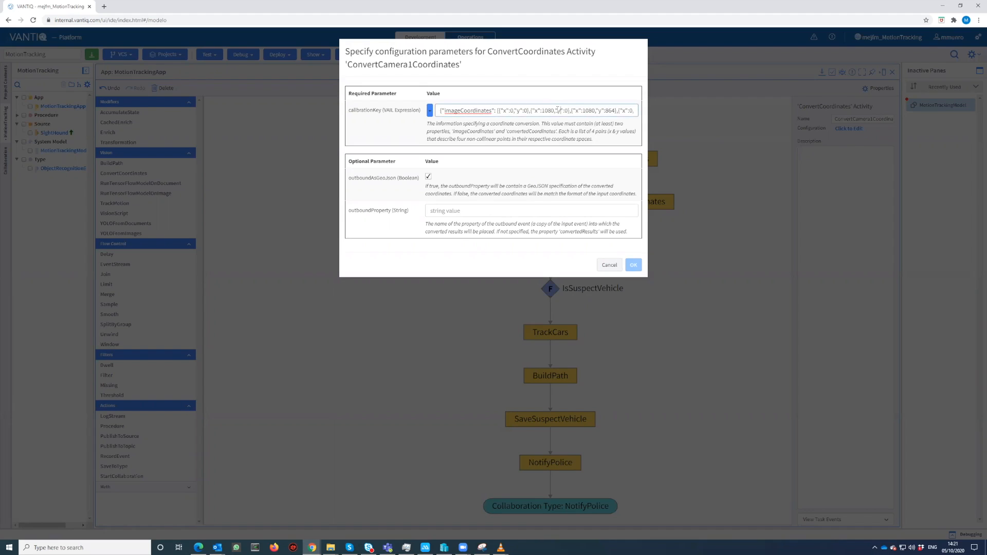
pyautogui.press('Right')
pyautogui.press('Right')
pyautogui.press('Right')
pyautogui.press('Right')
pyautogui.press('Right')
pyautogui.press('Right')
pyautogui.press('Right')
pyautogui.press('Right')
pyautogui.press('Right')
pyautogui.press('Right')
pyautogui.press('Right')
pyautogui.press('Right')
pyautogui.press('Right')
pyautogui.press('Right')
pyautogui.press('Right')
pyautogui.press('Right')
pyautogui.press('Right')
pyautogui.press('Right')
pyautogui.press('Right')
pyautogui.press('Right')
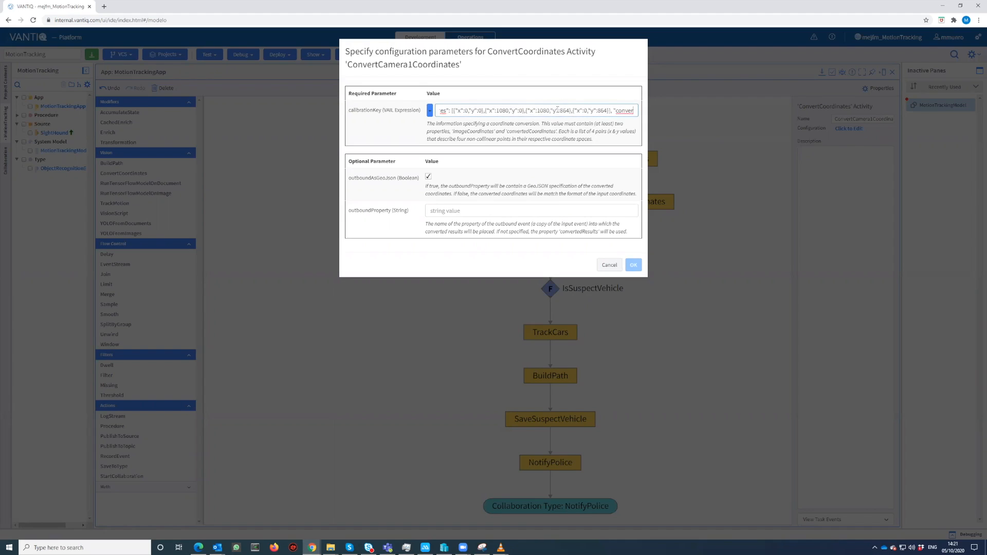
pyautogui.press('Right')
pyautogui.press('Right')
pyautogui.press('Right')
pyautogui.press('Right')
pyautogui.press('Right')
pyautogui.press('Right')
pyautogui.press('Right')
pyautogui.press('Right')
pyautogui.press('Right')
pyautogui.press('Right')
pyautogui.press('Right')
pyautogui.press('Right')
pyautogui.press('Right')
pyautogui.press('Right')
pyautogui.press('Right')
pyautogui.press('Right')
pyautogui.press('Right')
pyautogui.press('Right')
pyautogui.press('Right')
pyautogui.press('Right')
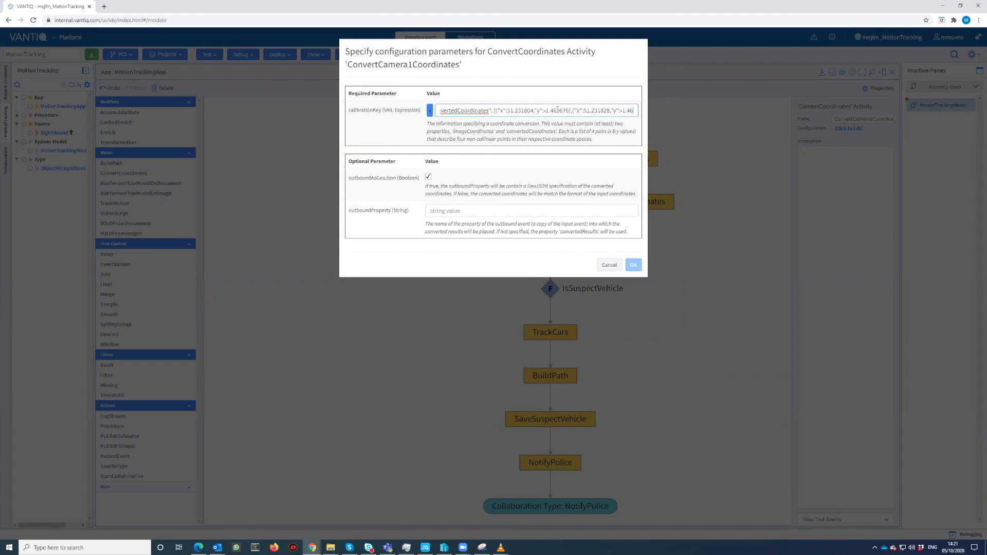
pyautogui.click(609, 265)
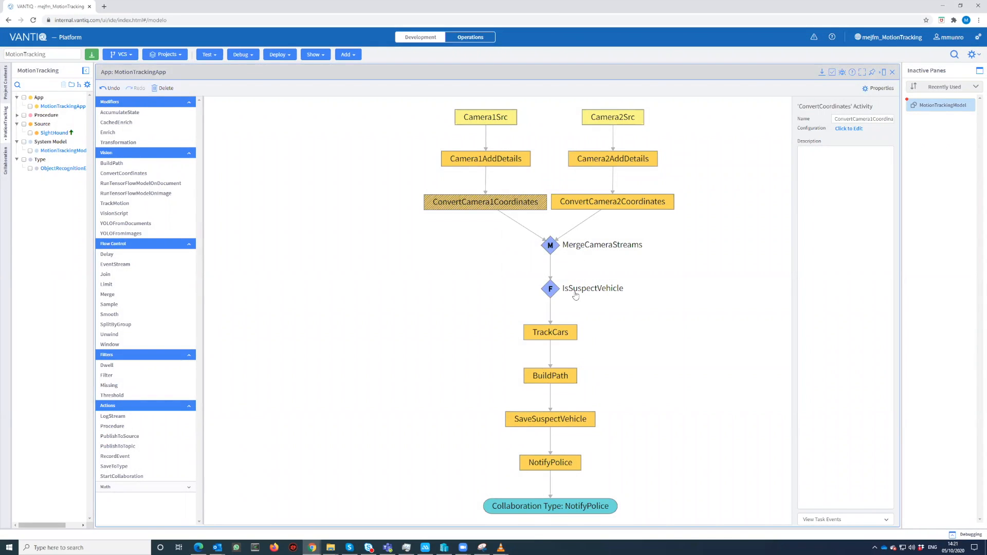
# Step: Review the configuration parameters of the TrackCars motion-tracking activity without changing them
pyautogui.click(558, 337)
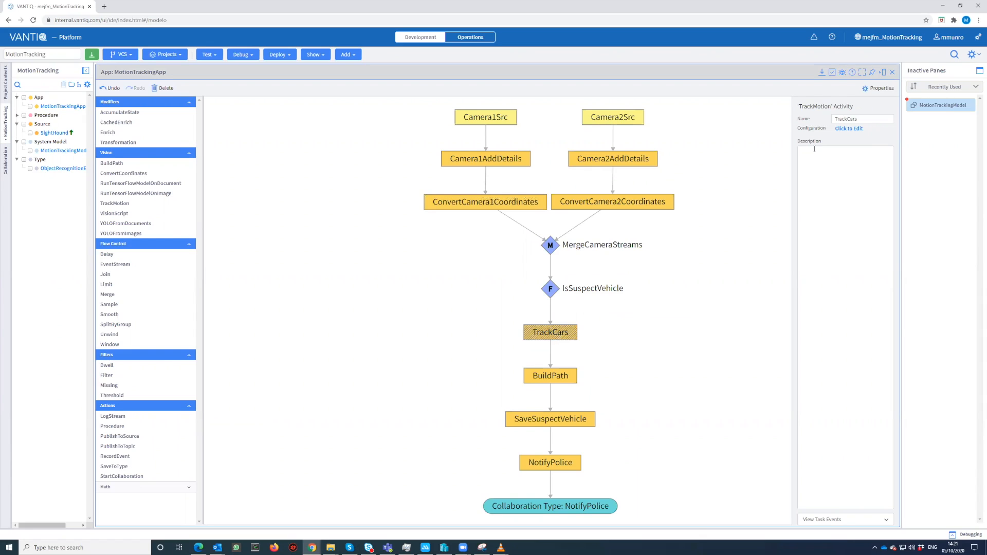
pyautogui.click(855, 128)
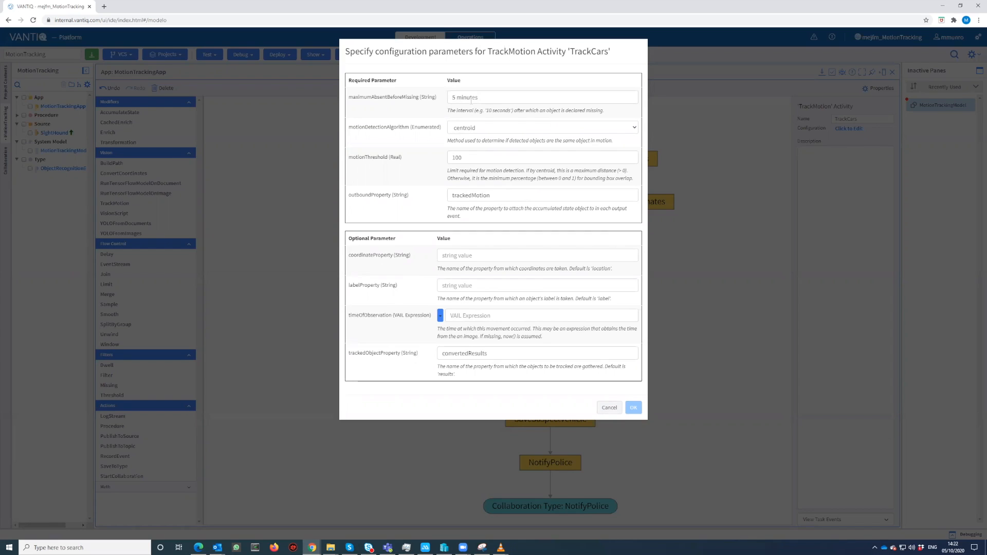
pyautogui.click(607, 409)
# Step: Review the configuration parameters of the BuildPath activity without changing them
pyautogui.click(563, 377)
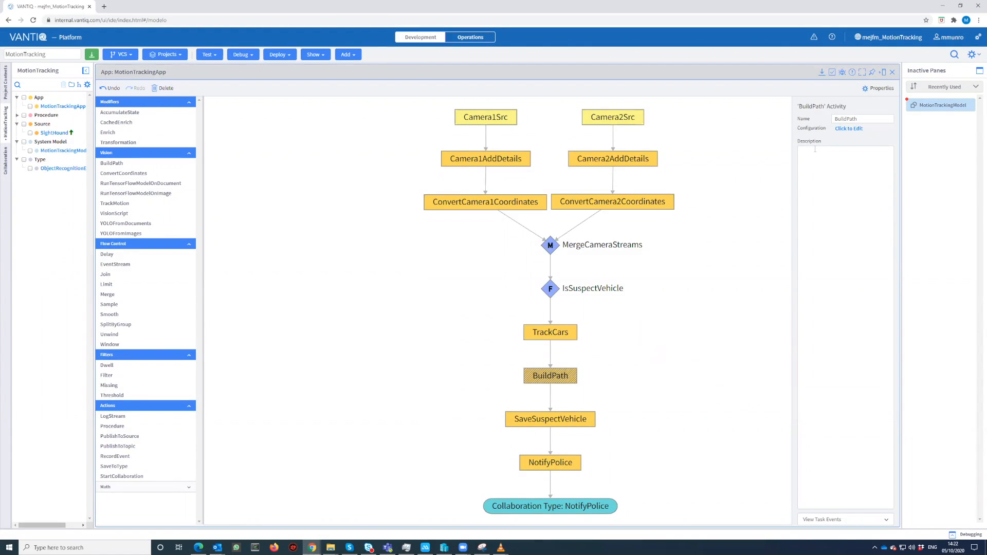
pyautogui.click(849, 128)
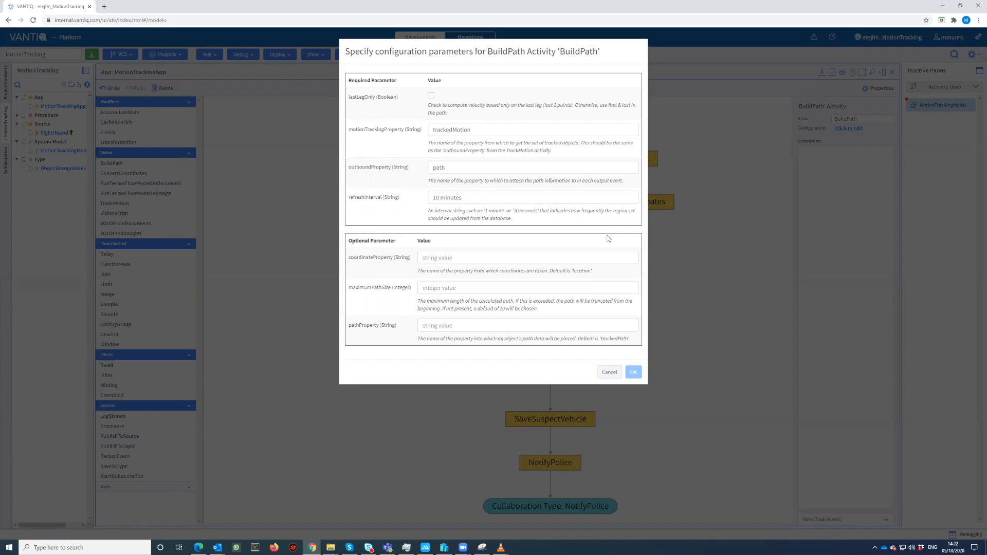
pyautogui.click(610, 371)
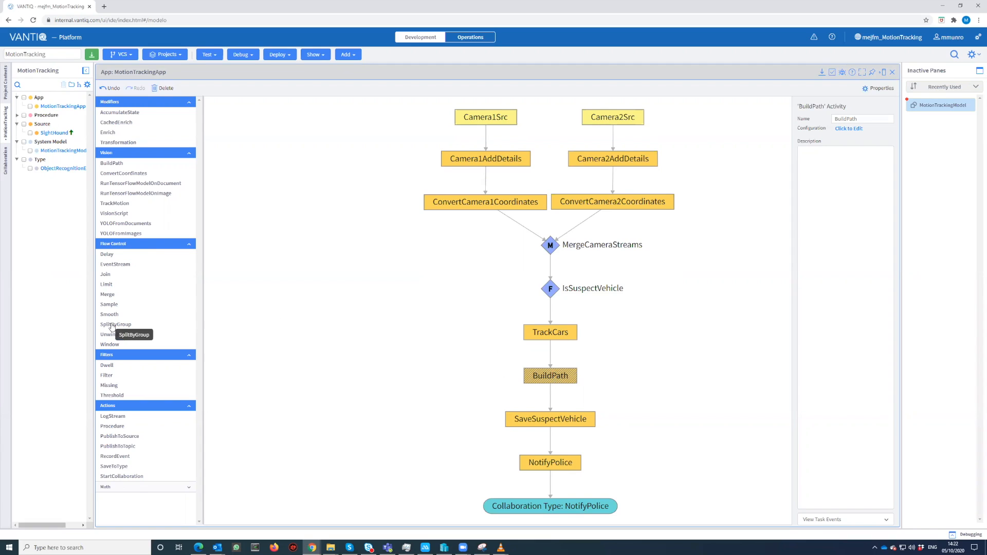
# Step: Insert a SplitByGroup activity between IsSuspectVehicle and TrackCars and set its groupBy expression to event.results.label
pyautogui.moveTo(112, 327); pyautogui.dragTo(553, 313)
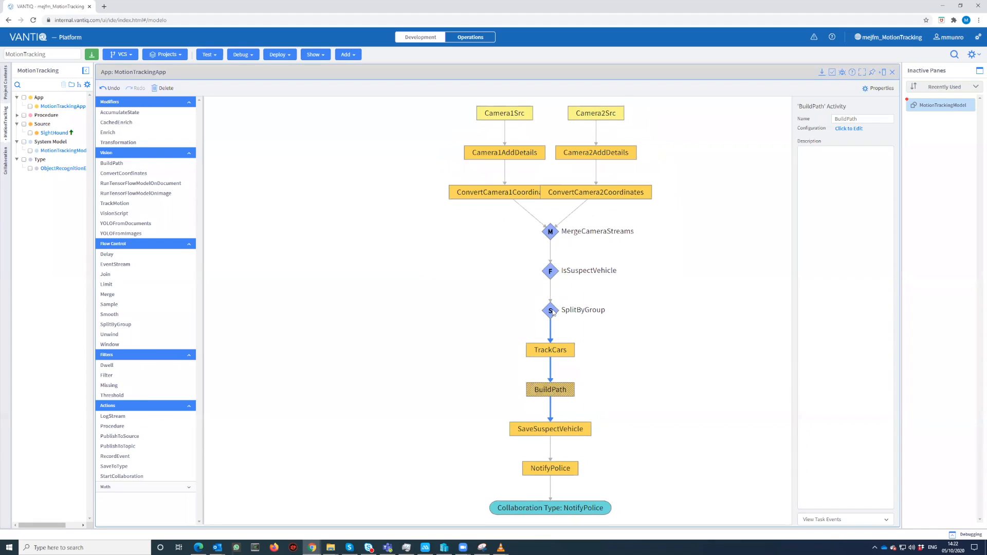
pyautogui.click(581, 314)
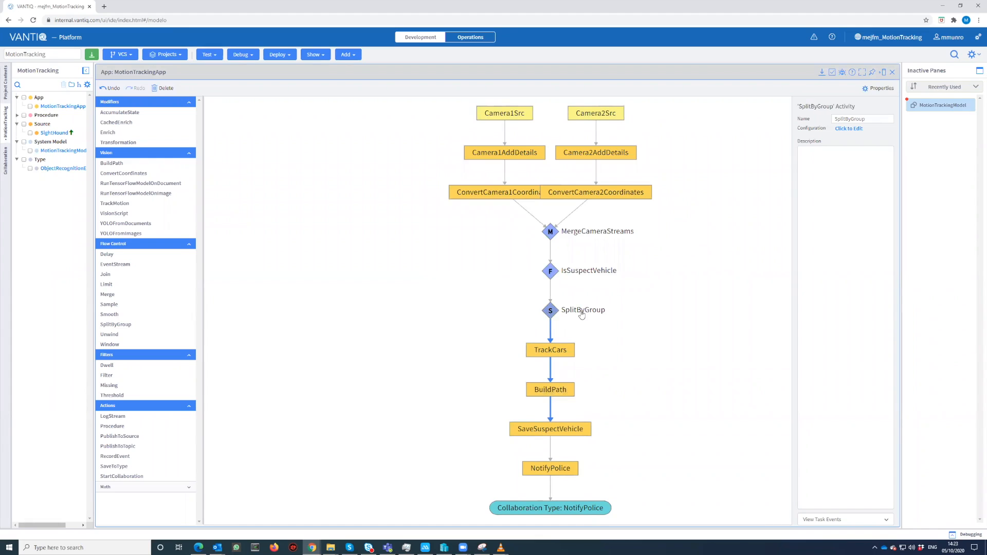
pyautogui.click(849, 129)
pyautogui.click(416, 98)
pyautogui.click(441, 142)
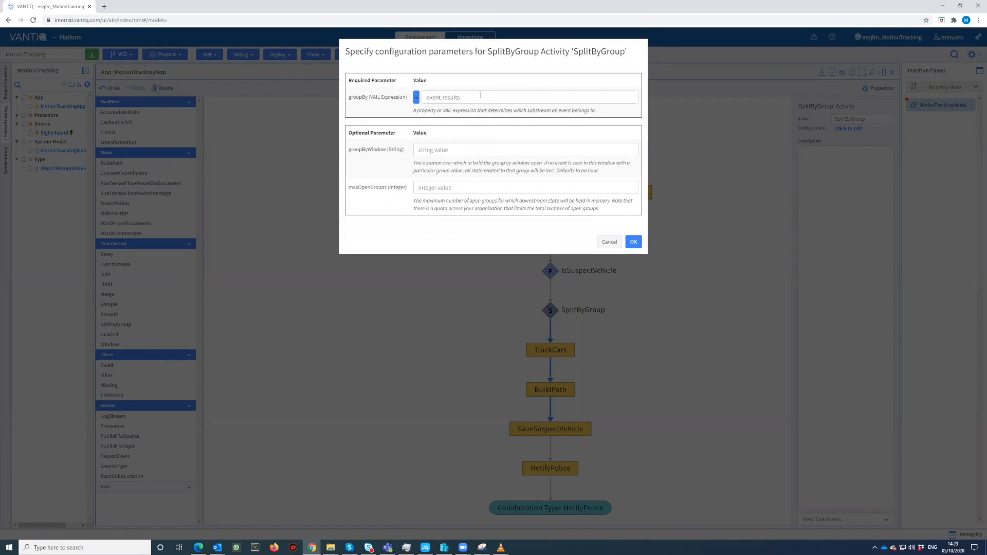
pyautogui.write('.label')
pyautogui.click(634, 242)
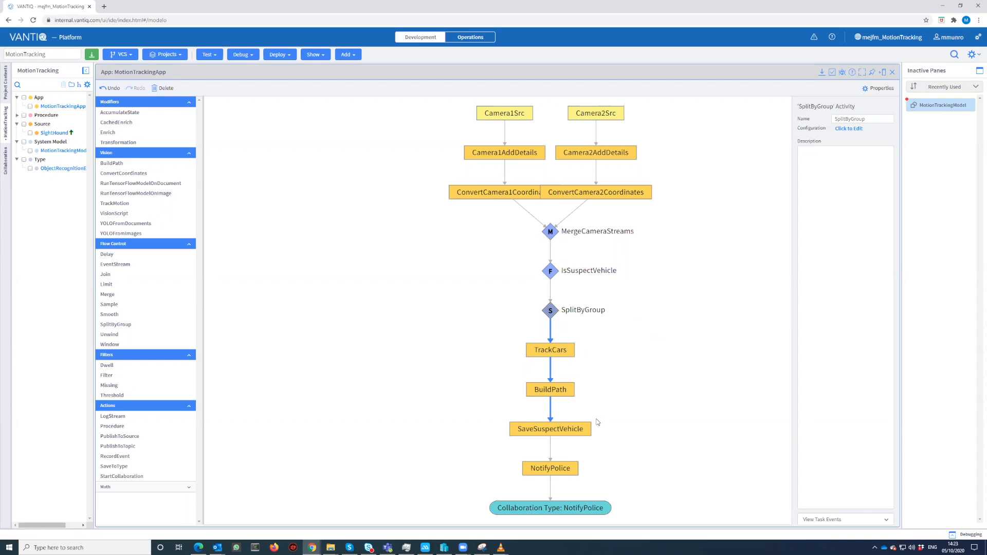
# Step: Open the NotifyPolice collaboration type from the Collaboration project contents and fit its diagram to the canvas
pyautogui.click(5, 168)
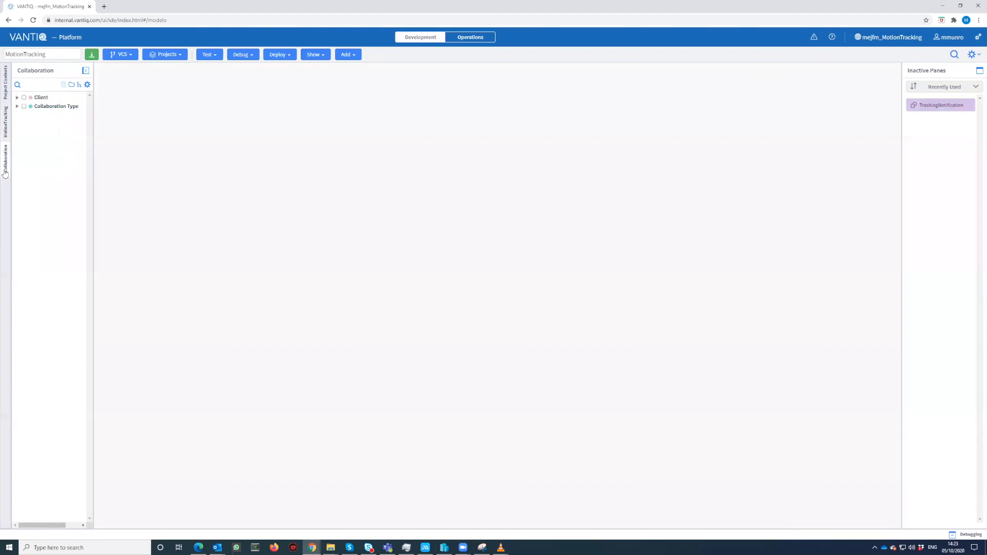
pyautogui.click(17, 106)
pyautogui.click(54, 114)
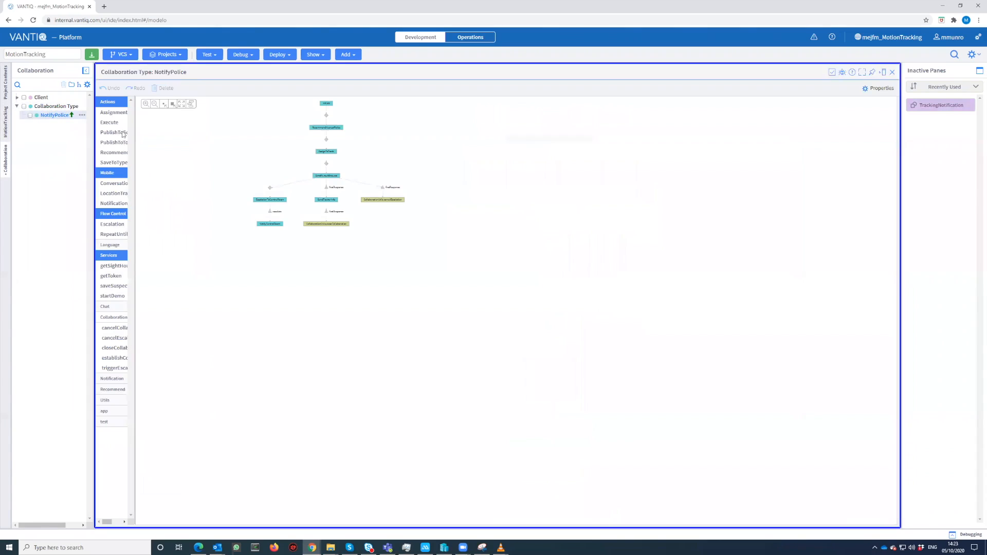
pyautogui.click(181, 104)
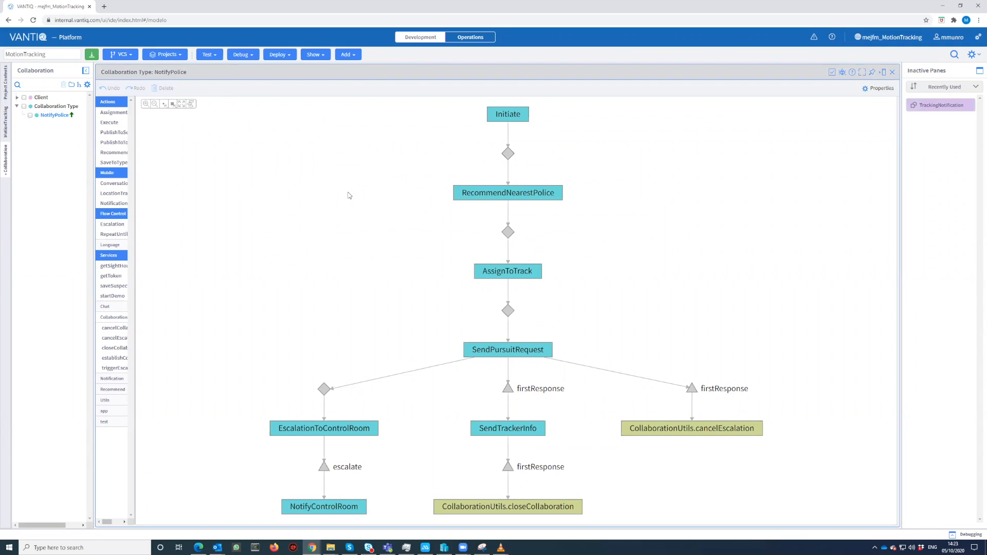
# Step: Review the configuration and runtime parameters of the RecommendNearestPolice activity without changing them
pyautogui.click(512, 200)
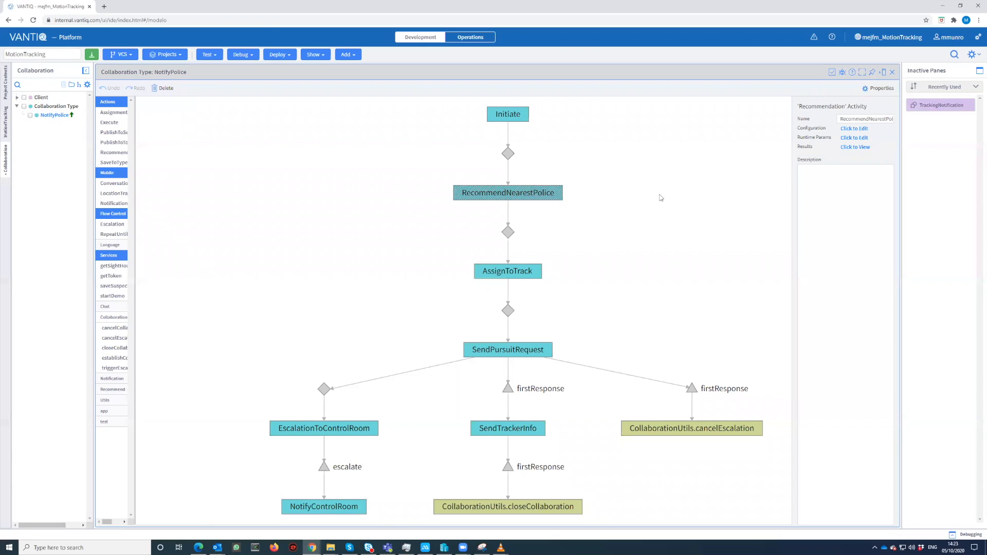
pyautogui.click(860, 130)
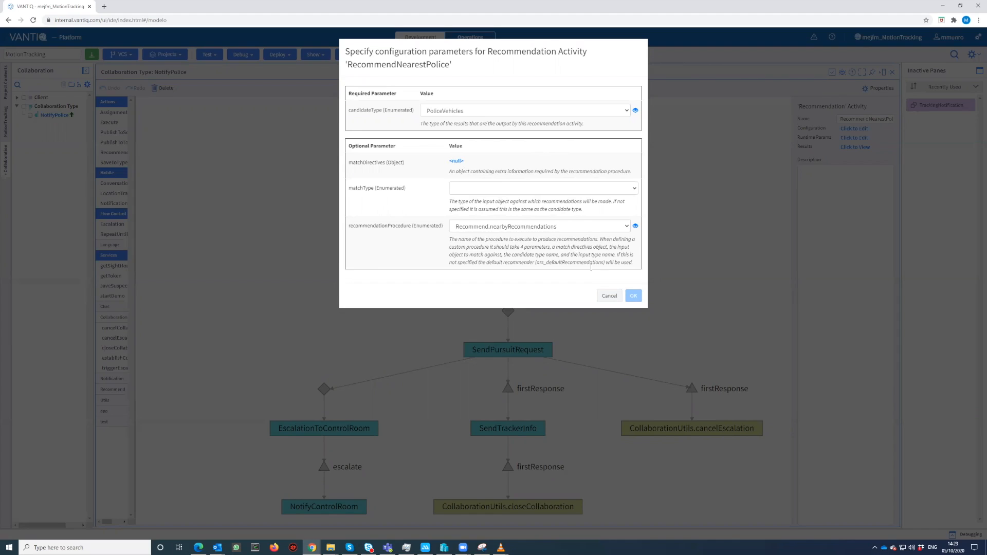
pyautogui.click(608, 296)
pyautogui.click(854, 138)
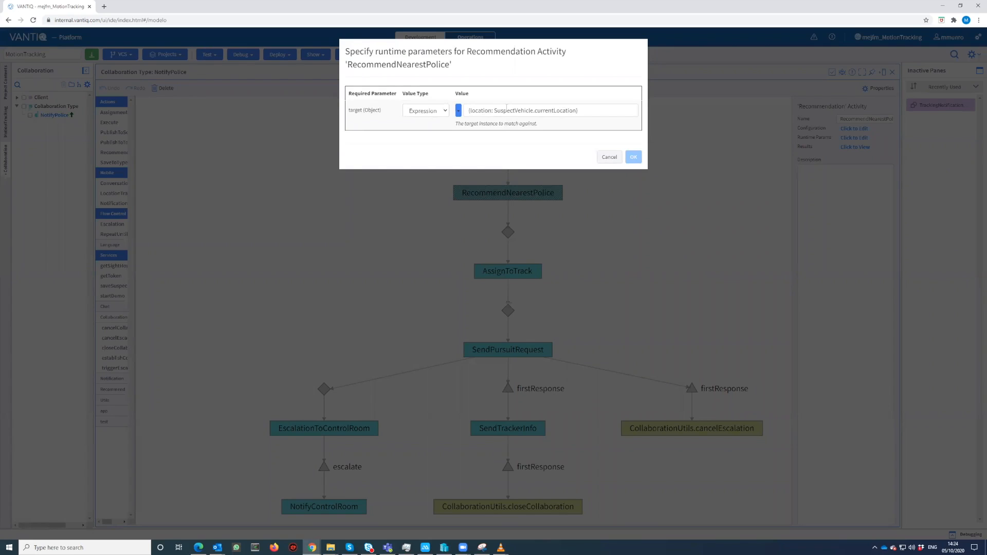
pyautogui.click(609, 157)
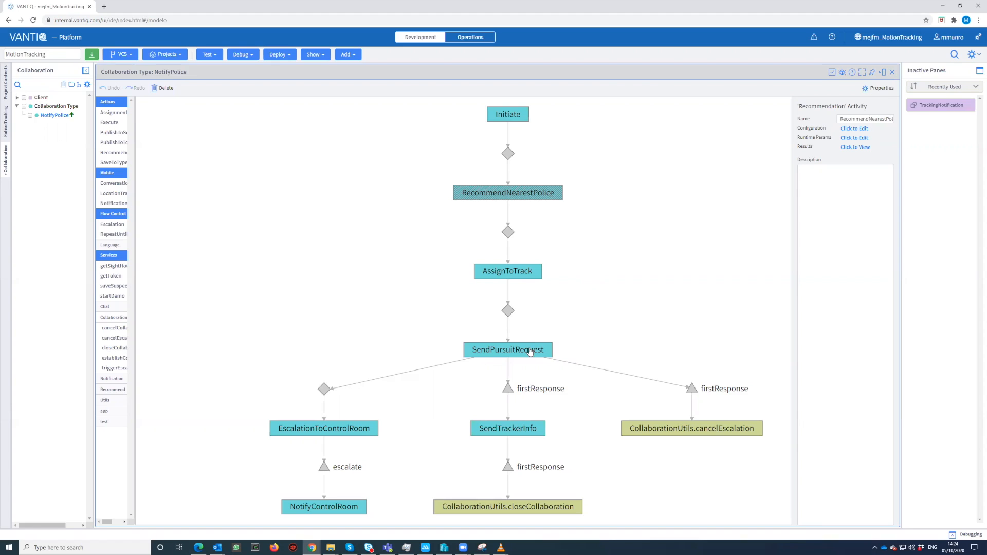
# Step: Review the runtime and configuration parameters of the SendTrackerInfo activity without changing them
pyautogui.click(528, 429)
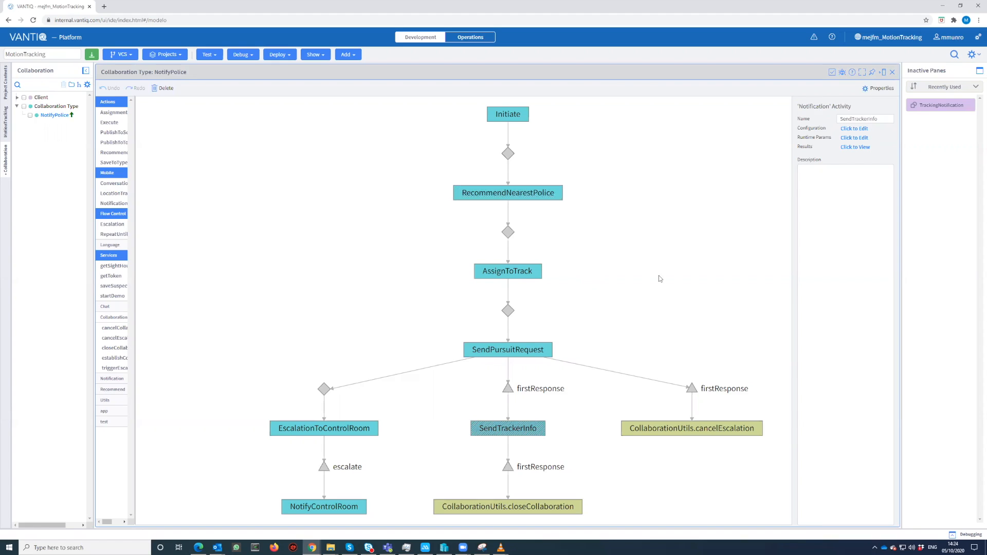
pyautogui.click(853, 138)
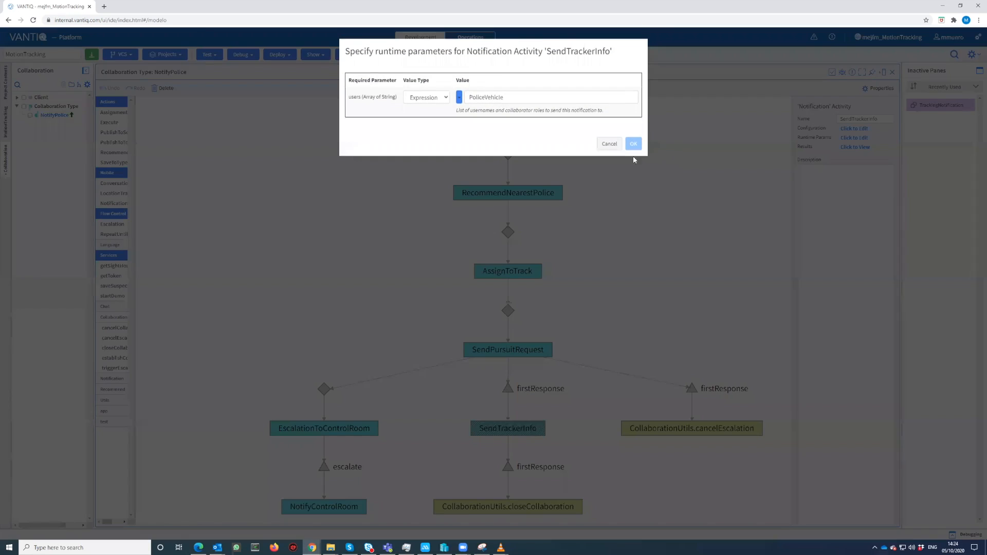
pyautogui.click(608, 145)
pyautogui.click(854, 129)
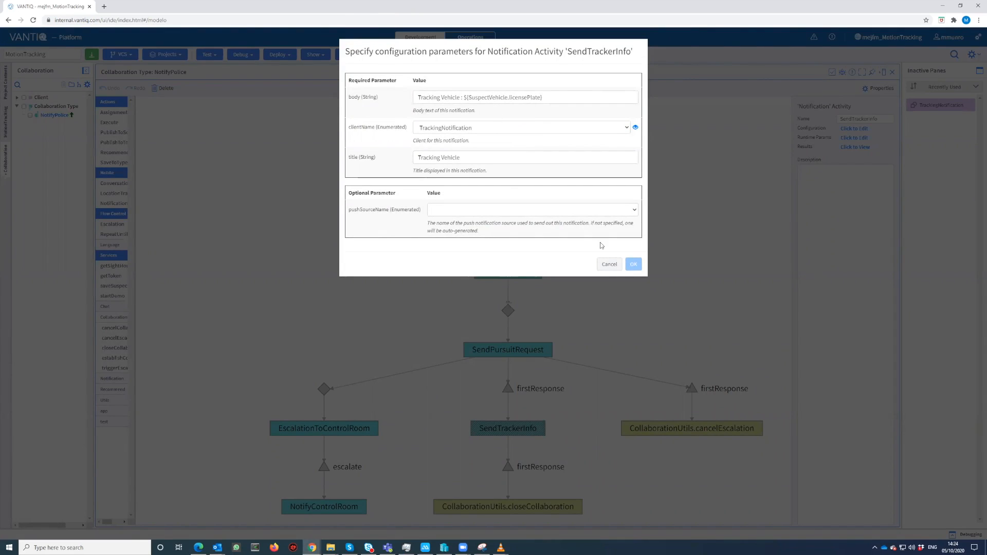
pyautogui.click(605, 265)
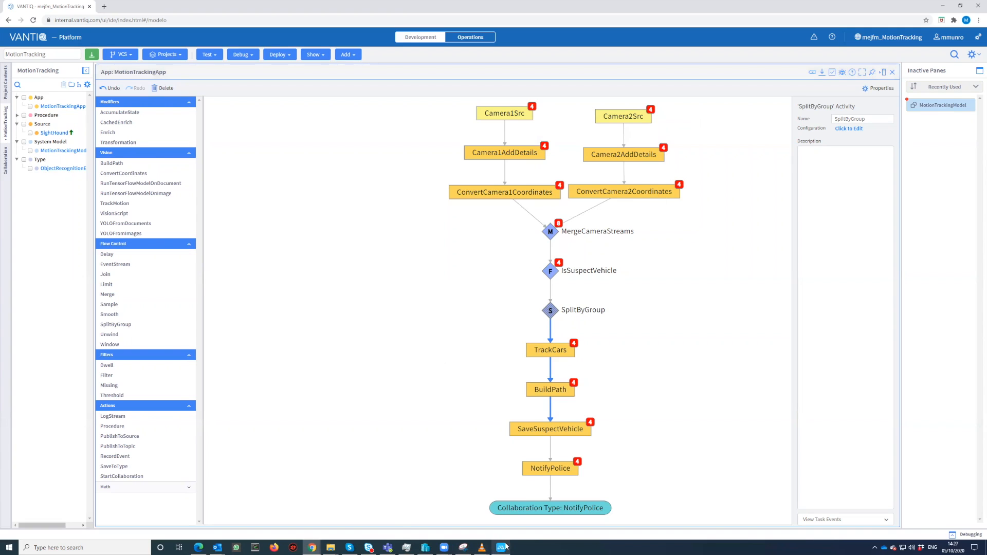
# Step: Switch to the mirrored phone, review the suspect vehicle details in TrackingNotification and mark the vehicle as Intercepted, returning to the VANTIQ app diagram
pyautogui.click(501, 548)
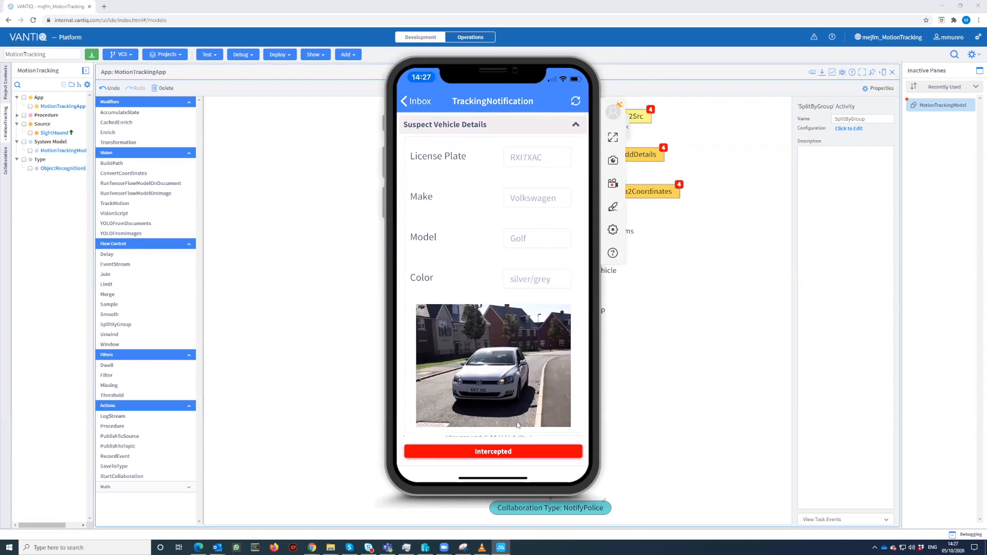
pyautogui.scroll(-5, 517, 425)
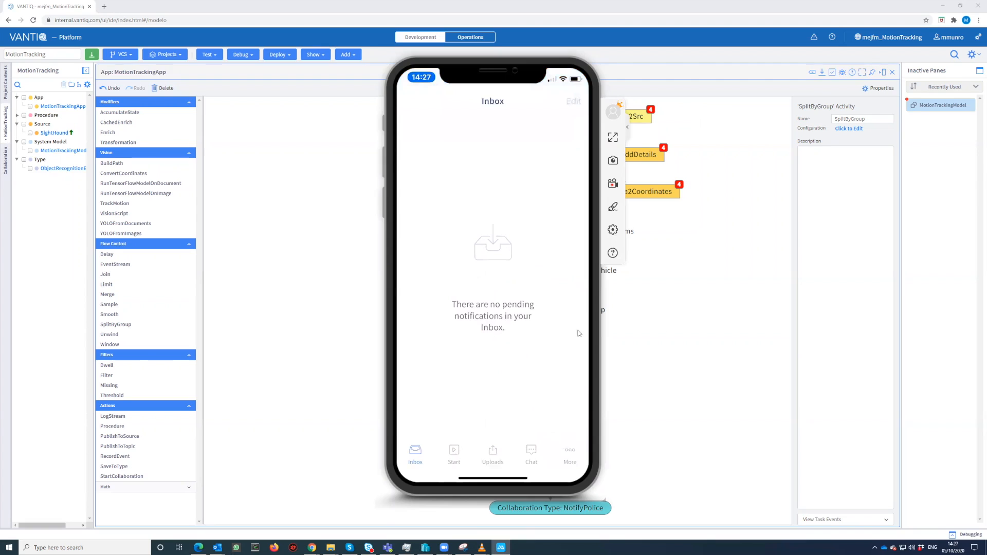
pyautogui.click(746, 339)
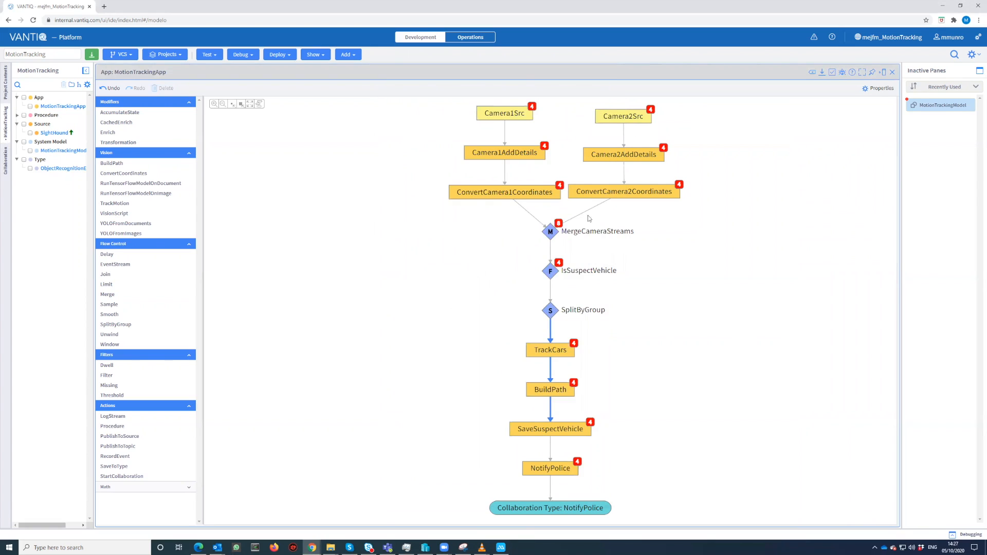
# Step: Open the app.AddVehicleDetails procedure code from the configuration of the Camera1AddDetails activity
pyautogui.click(536, 161)
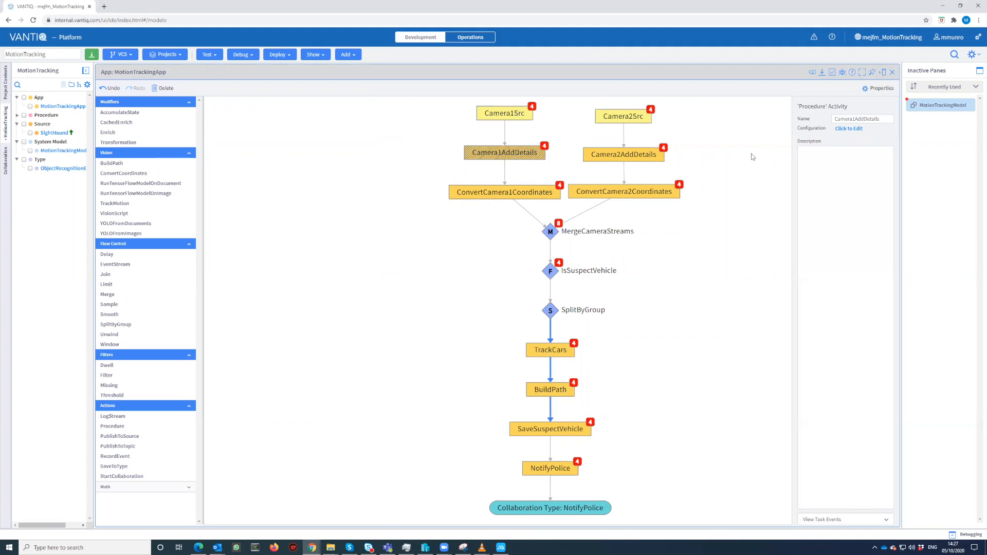
pyautogui.click(846, 131)
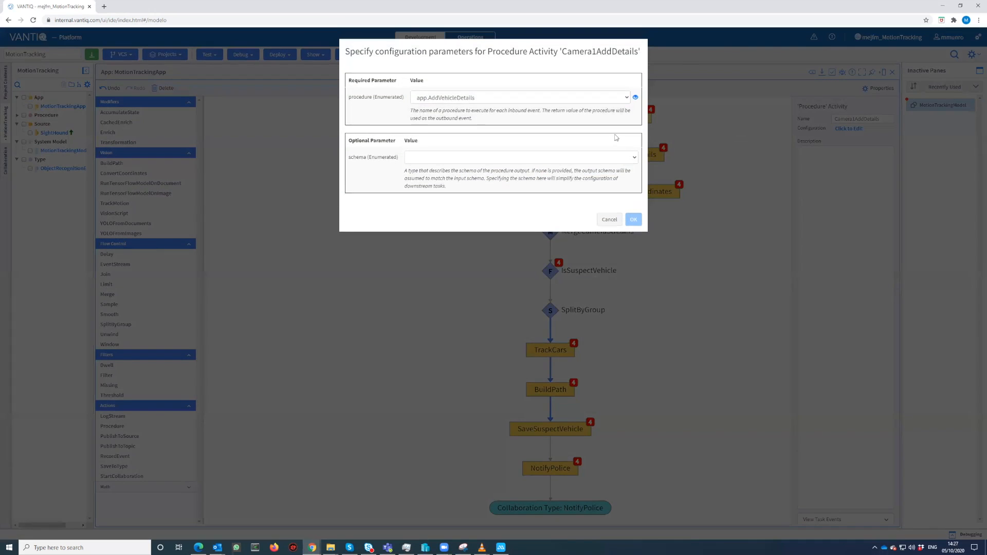
pyautogui.click(636, 98)
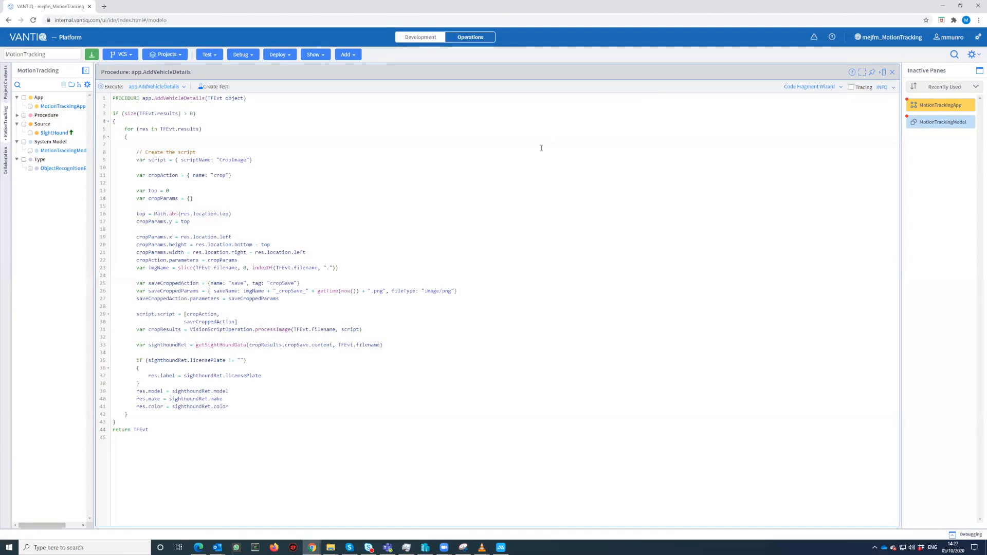